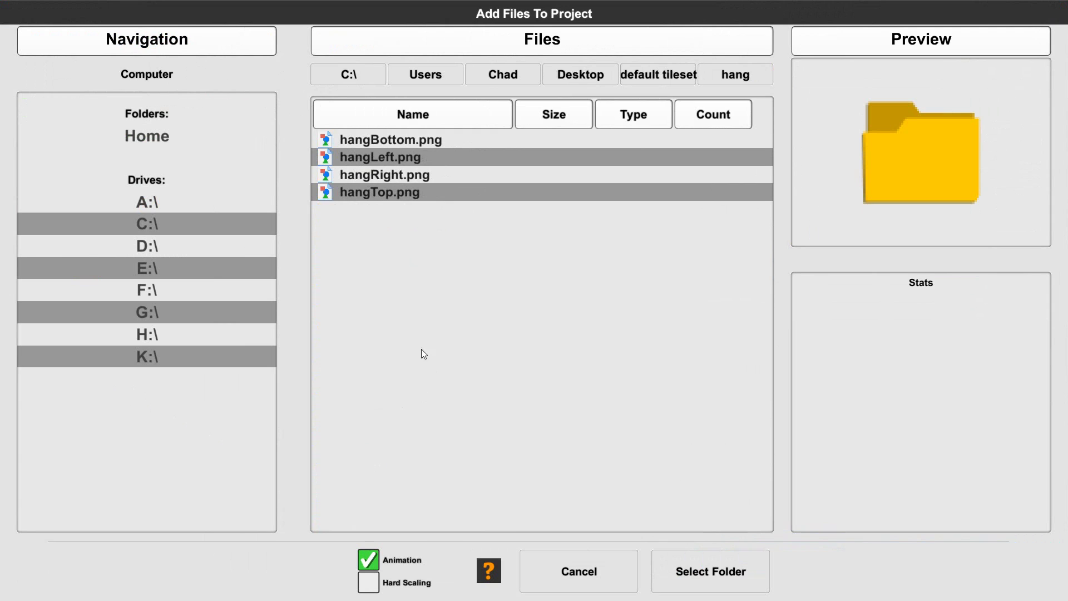
Preview the hang images, turn off Animation, and add the hang folder's files to the project.
click(379, 139)
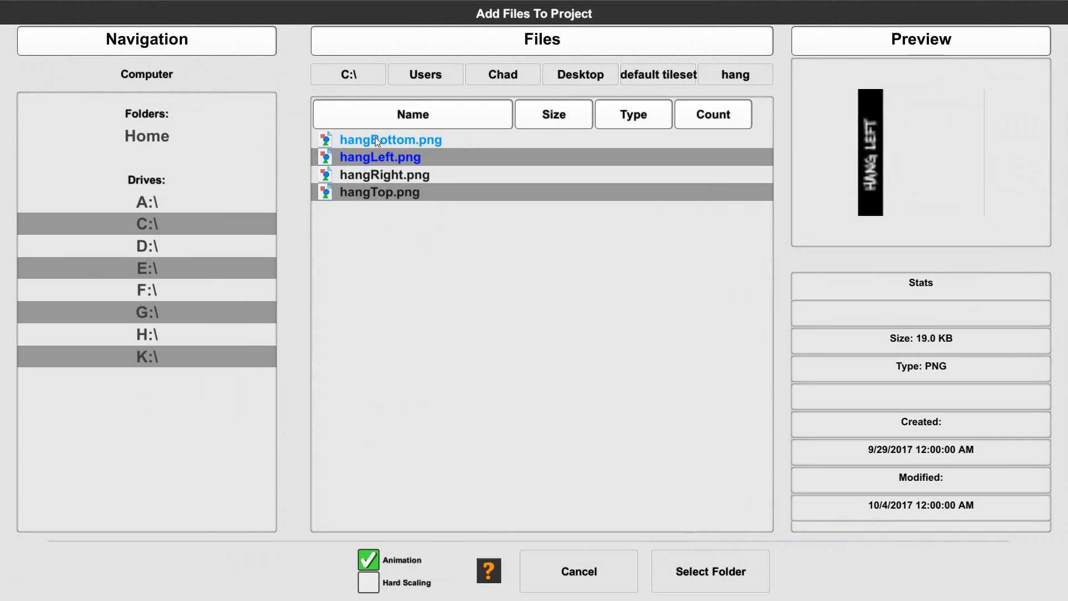
click(376, 175)
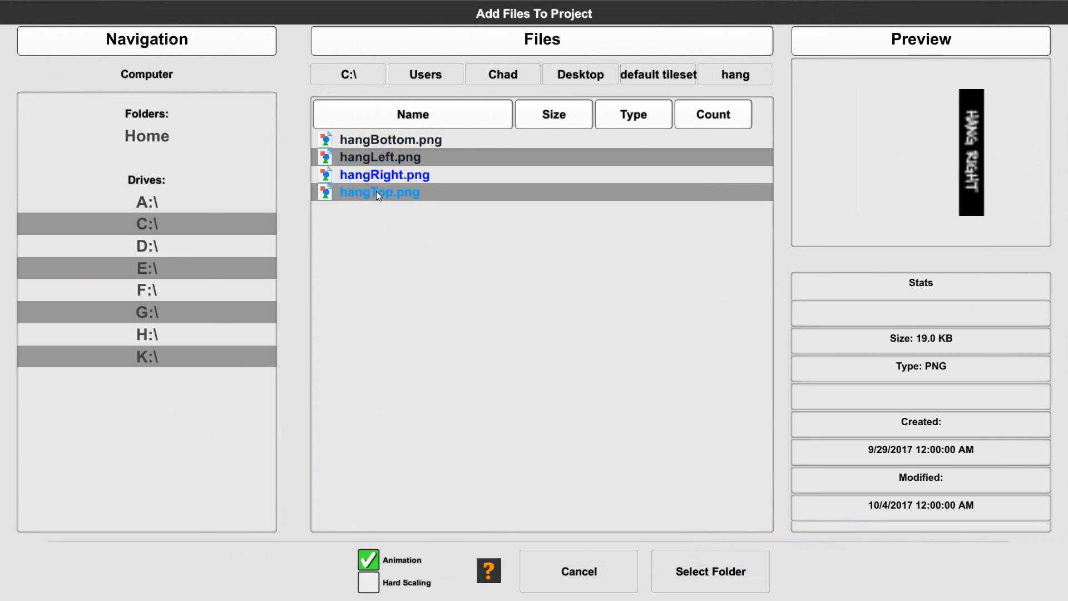
click(376, 191)
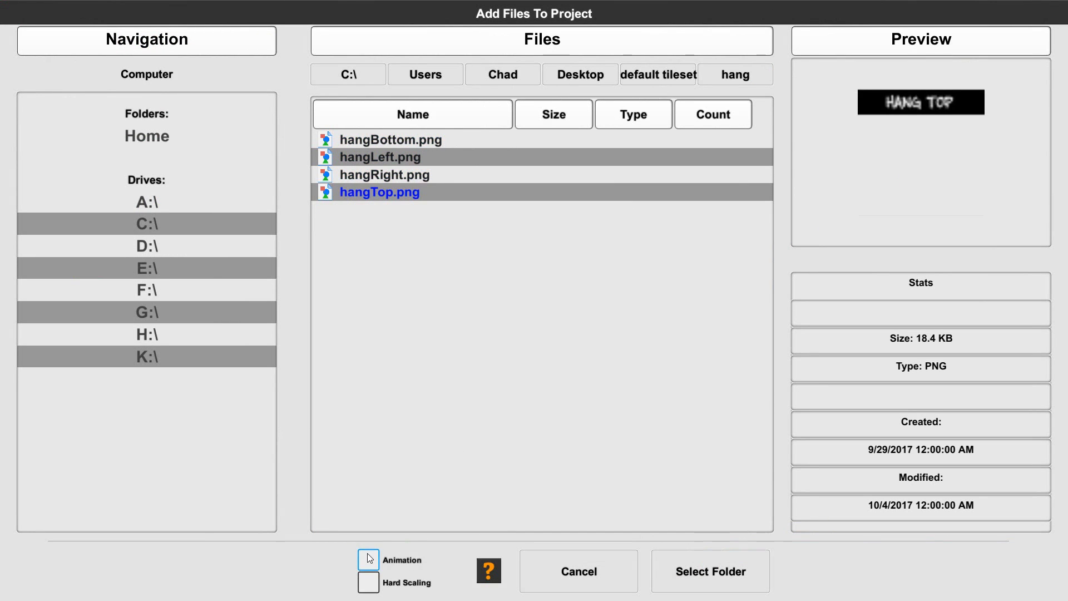
click(723, 567)
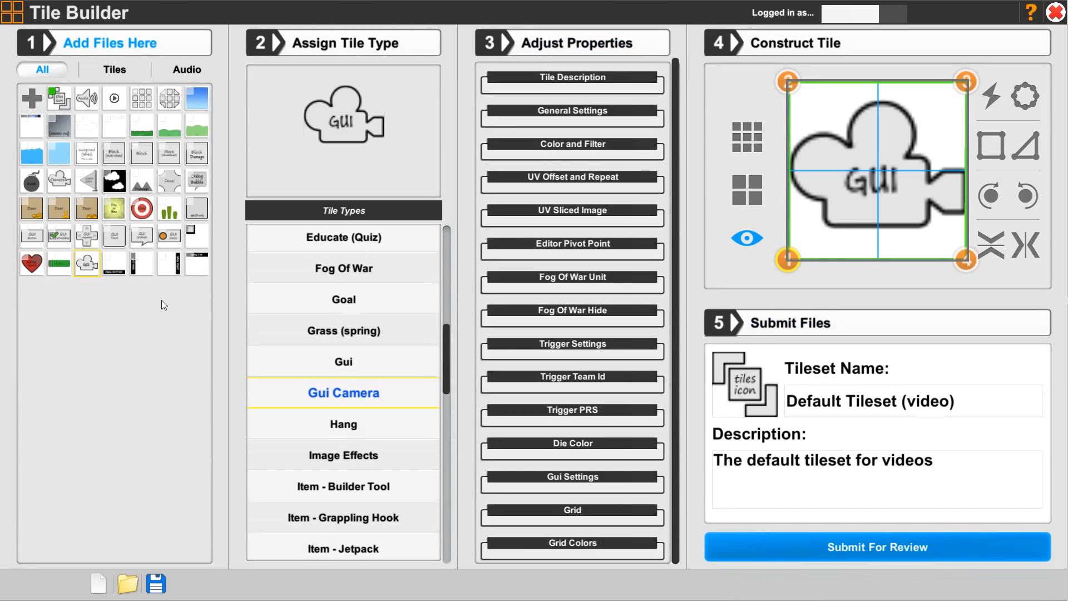
Reorder the hang top tile so it sits directly before the hang bottom tile in the file grid.
click(190, 269)
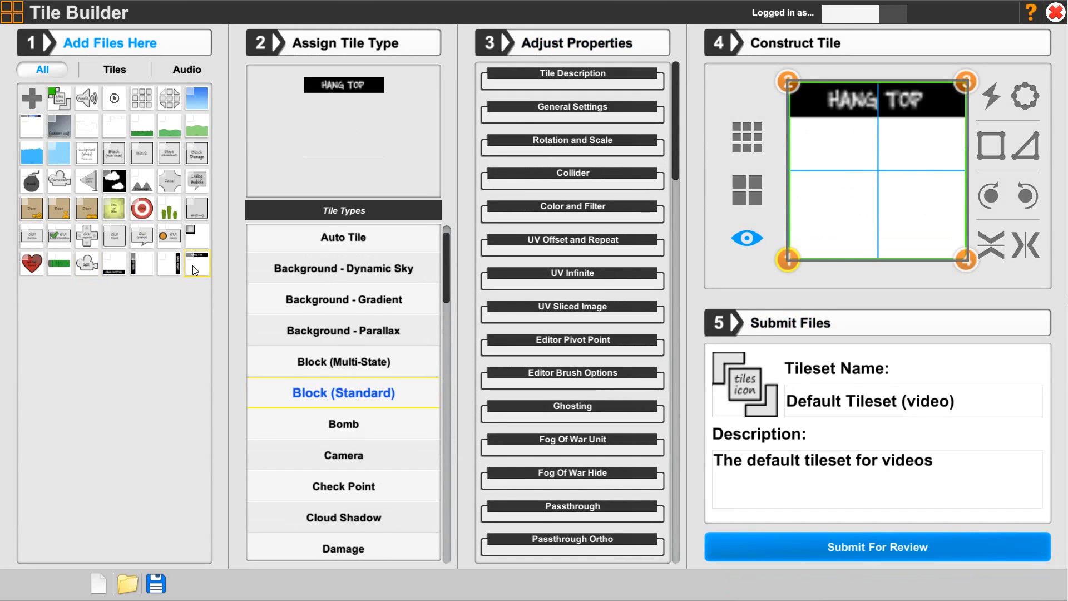
right_click(192, 271)
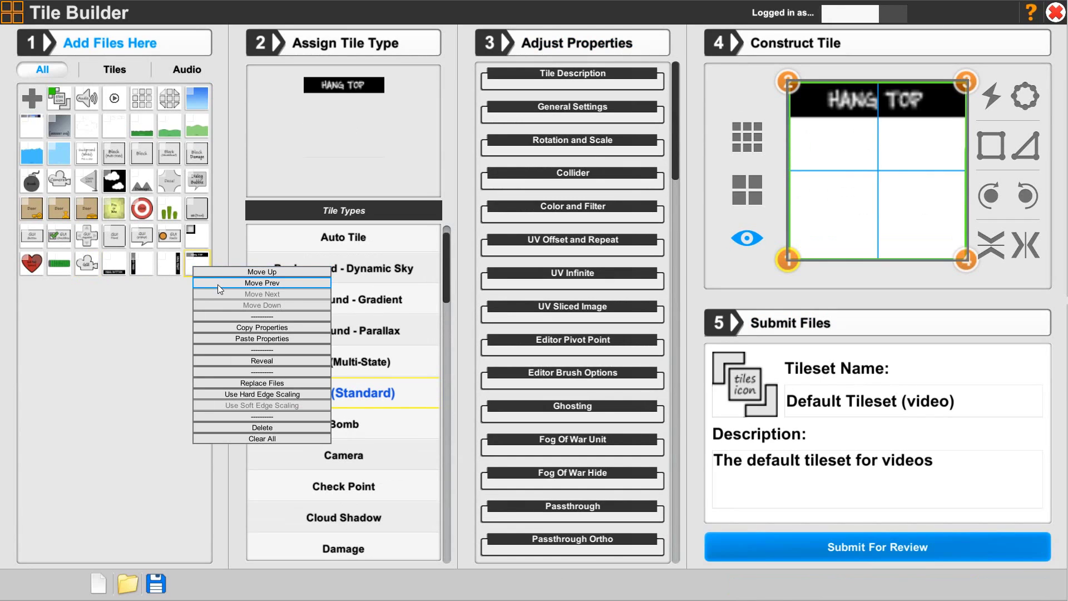
click(218, 284)
click(169, 267)
right_click(168, 267)
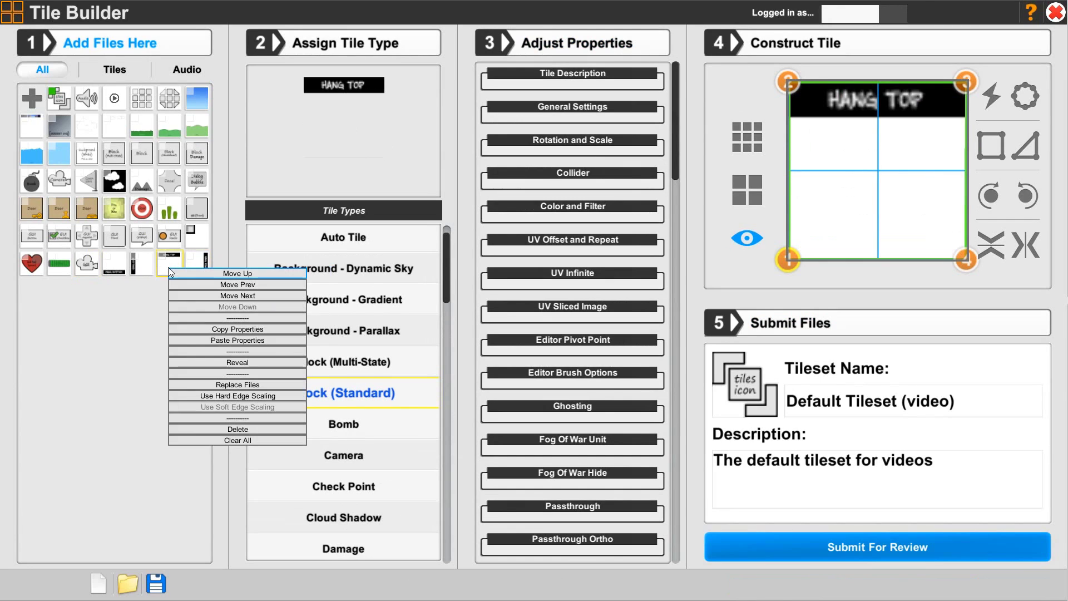
click(195, 284)
click(144, 269)
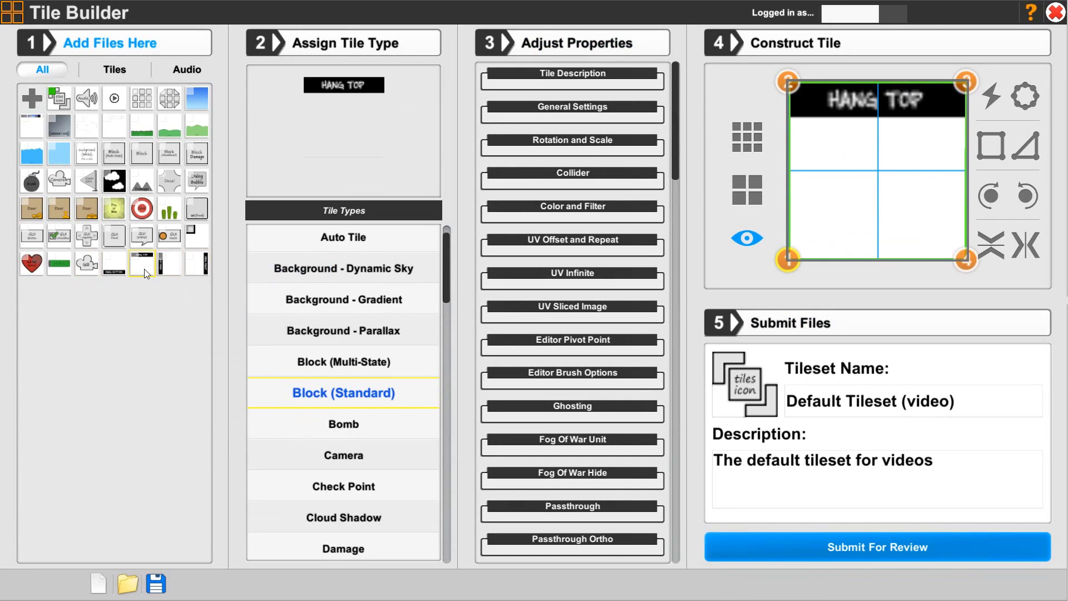
right_click(144, 268)
click(163, 286)
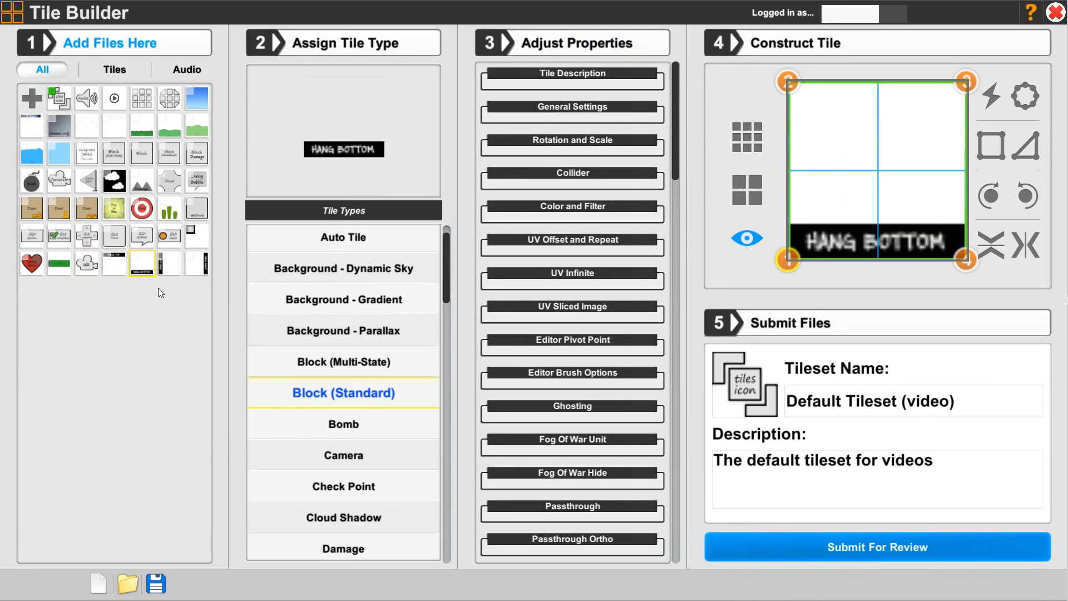
Assign the Hang tile type to the hang top tile.
click(115, 271)
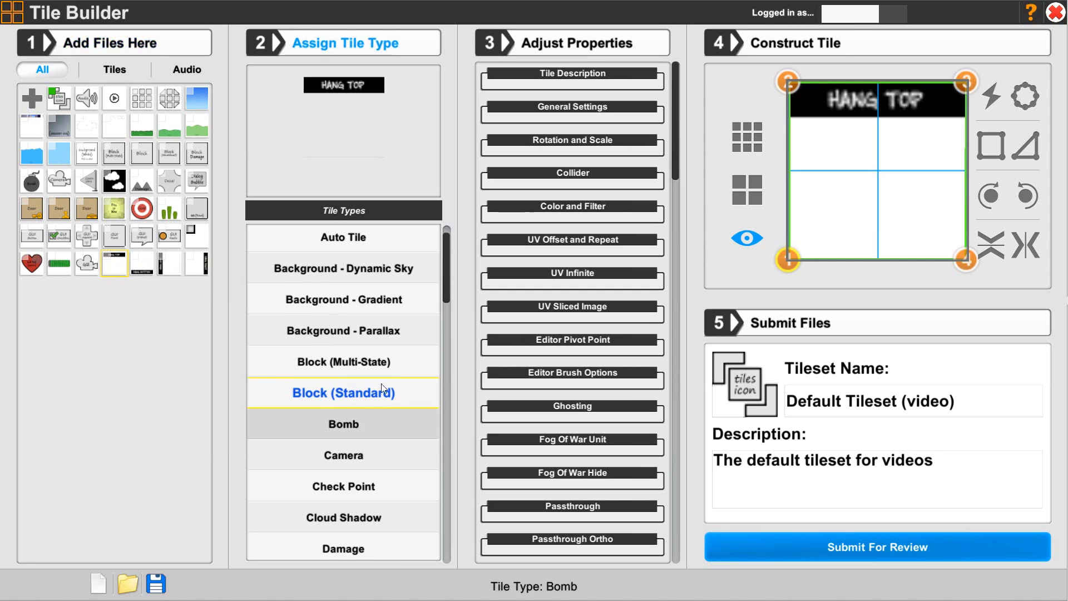
drag(445, 272, 433, 386)
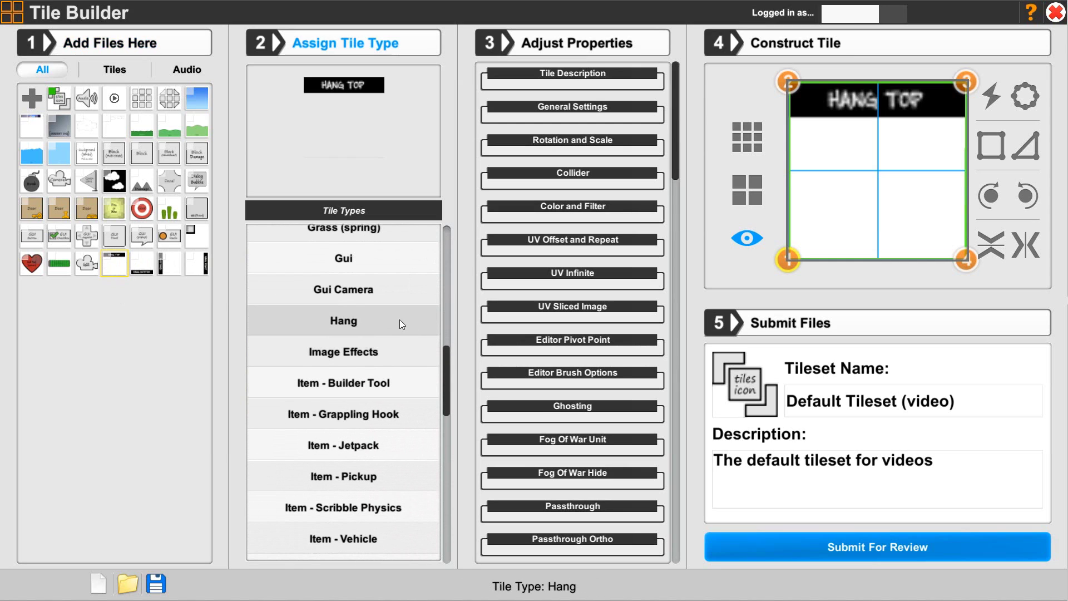
click(379, 321)
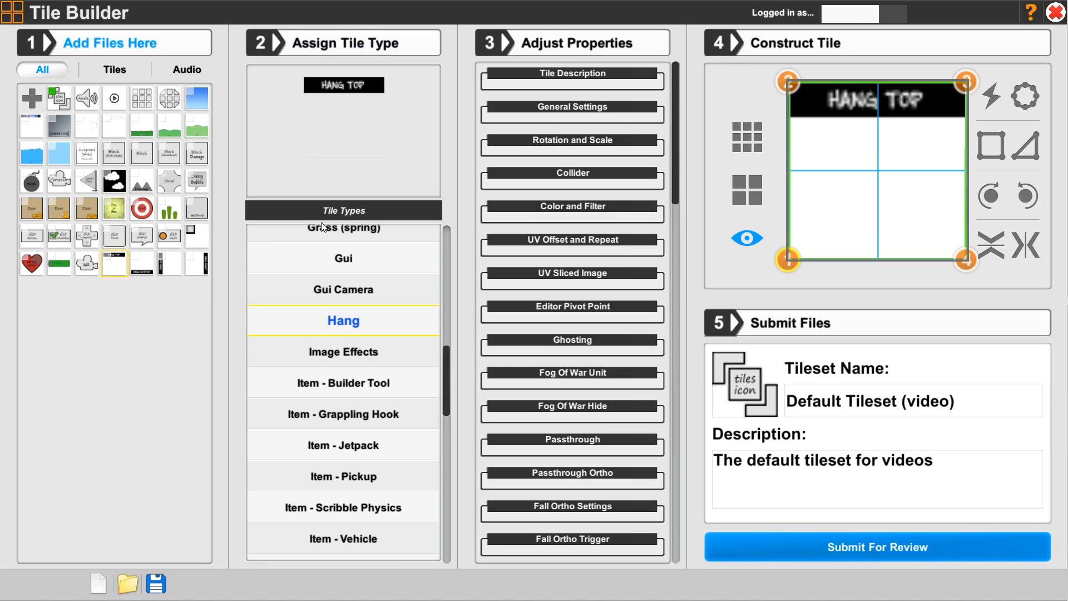
Name the tile "Hang top" and give it the description "Hang from the top".
click(543, 74)
click(514, 119)
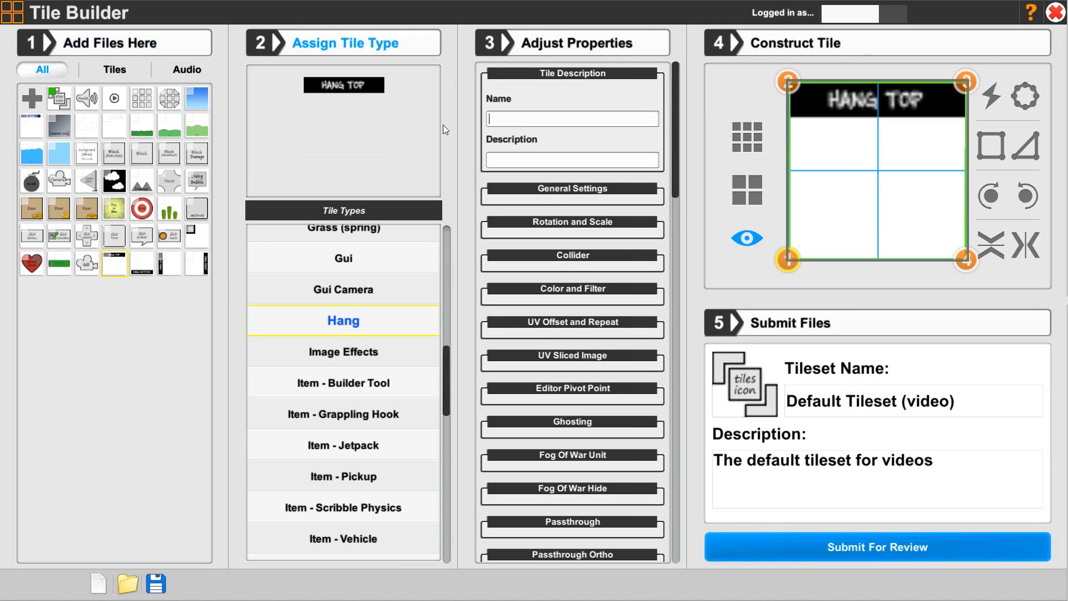
text(Hang)
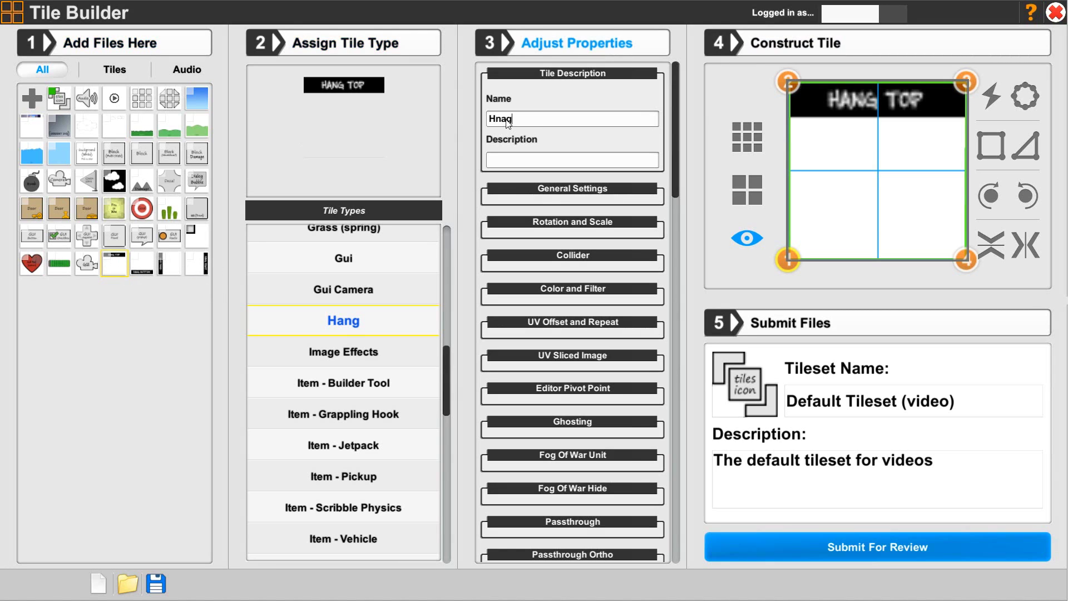
key(BackSpace)
key(BackSpace)
key(BackSpace)
text(ang top)
key(Tab)
text(Hang from the top)
click(523, 81)
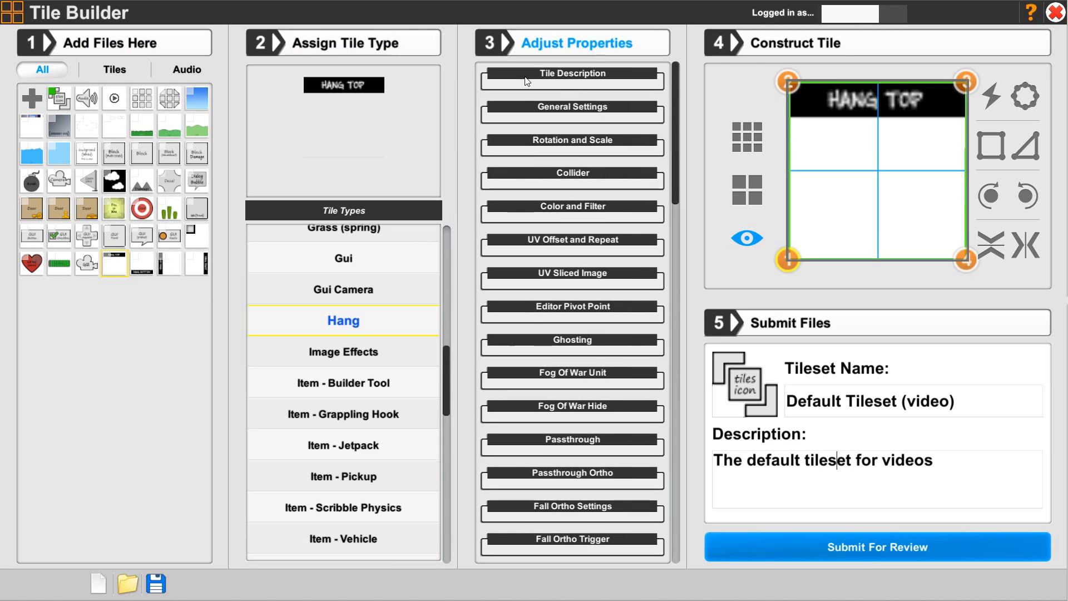
In the tile's general settings, turn off Receive light while keeping Visible in game on.
click(550, 106)
click(499, 157)
click(499, 157)
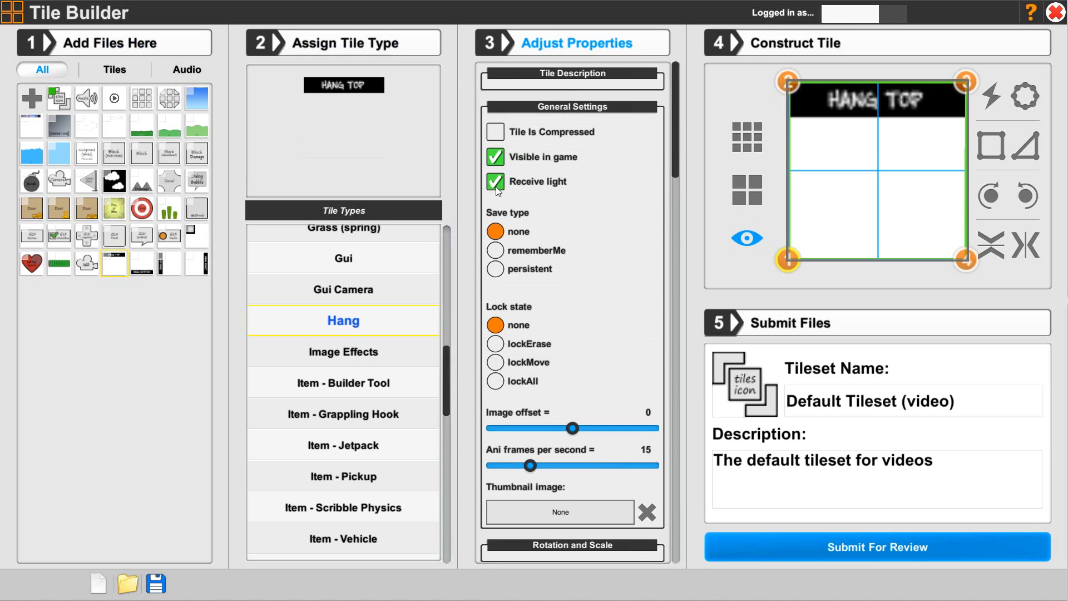
click(495, 181)
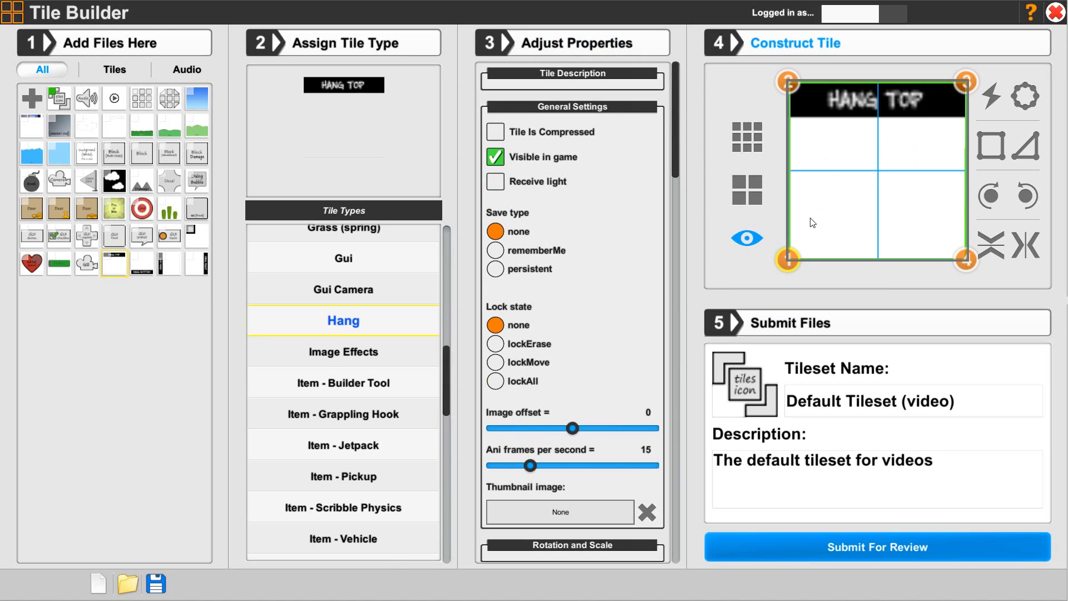
Set the tile's image offset to -2 and choose hangTop as its thumbnail image.
click(553, 429)
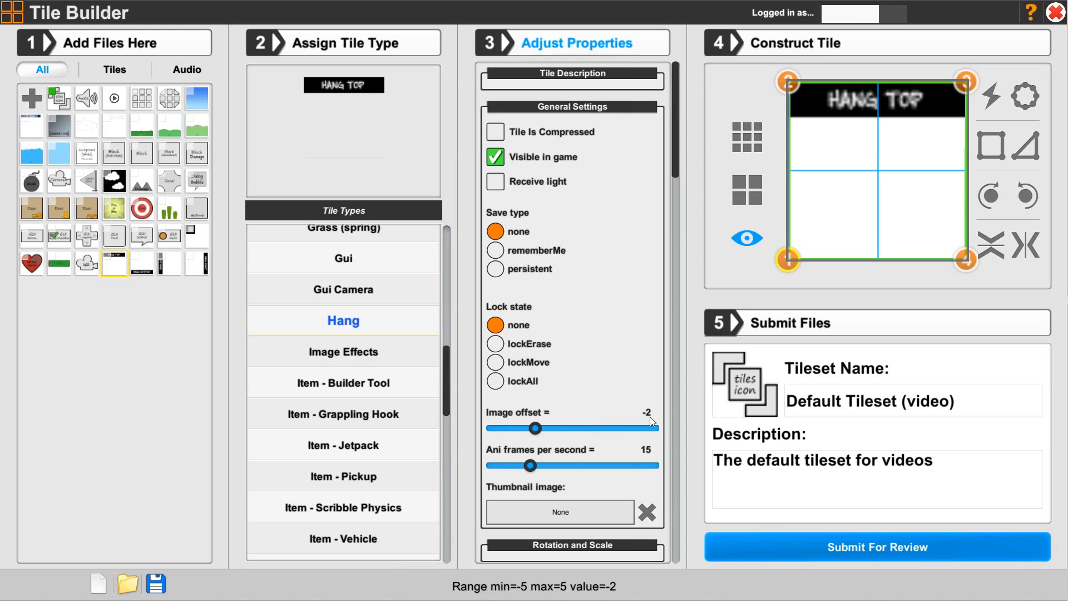
click(548, 512)
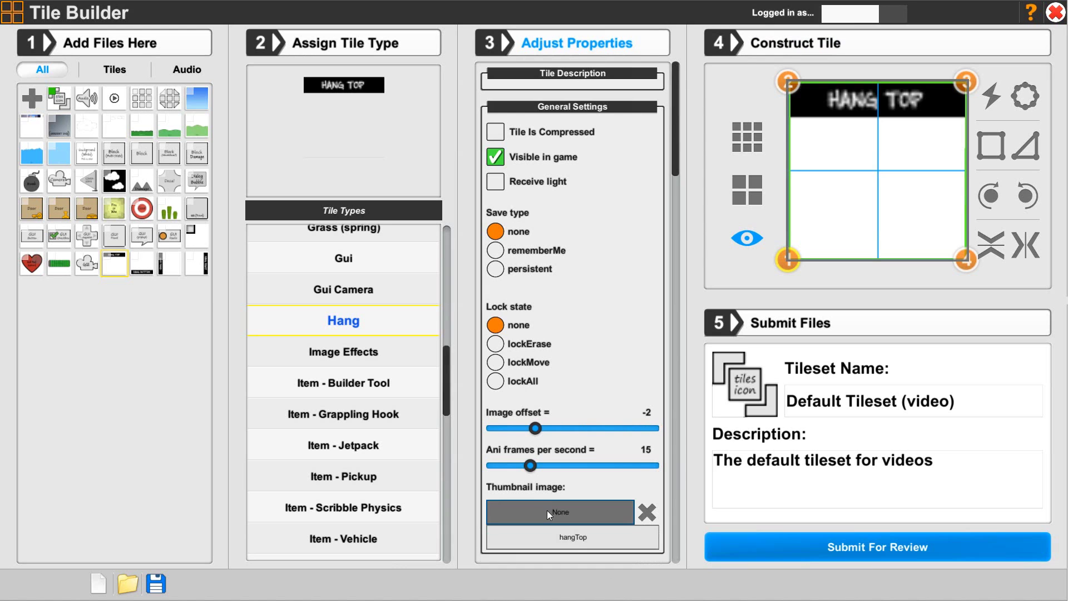
scroll(547, 510, down, 3)
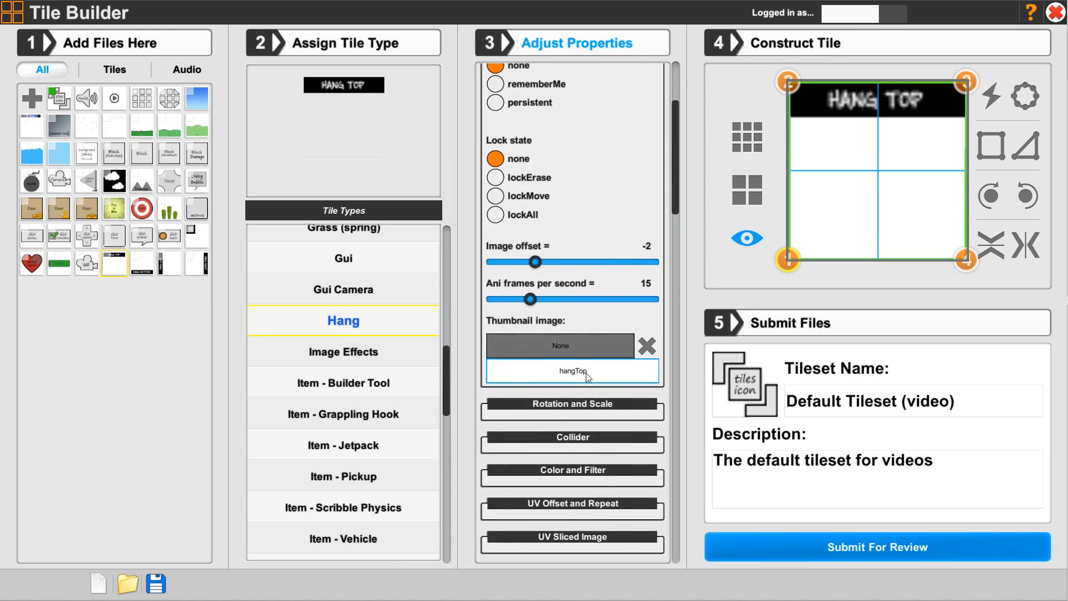
click(586, 374)
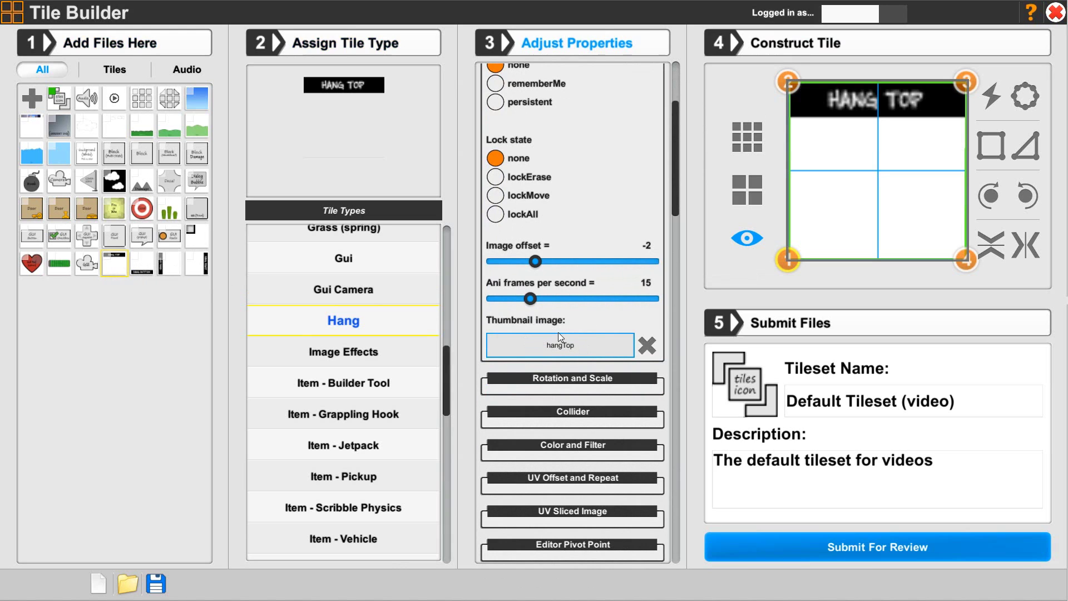
Disable both Collider and Collider when holding for the hang top tile.
click(554, 412)
scroll(551, 403, down, 2)
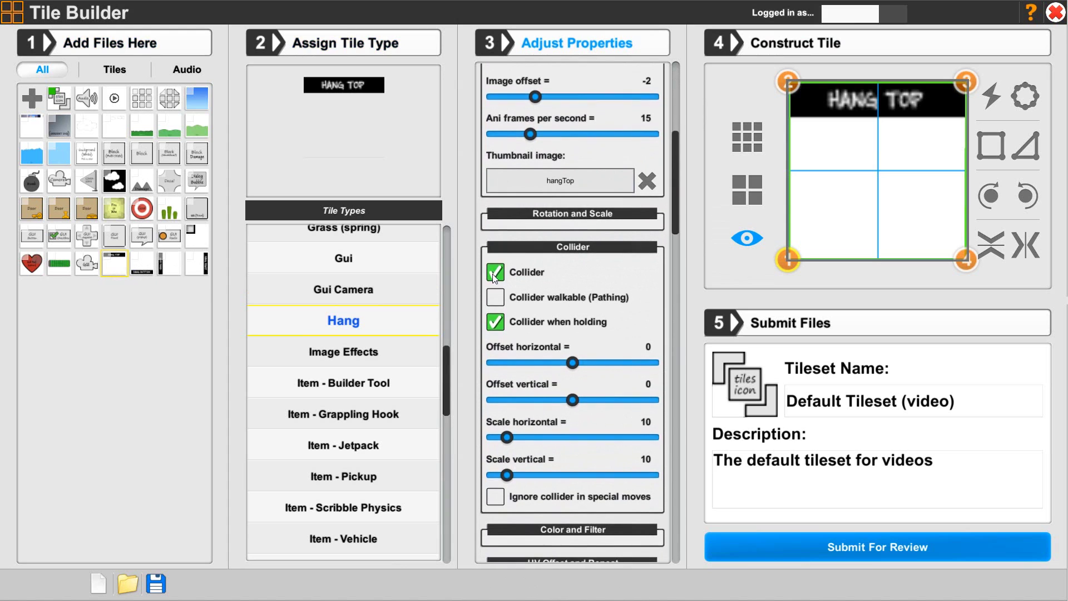
click(496, 271)
click(497, 319)
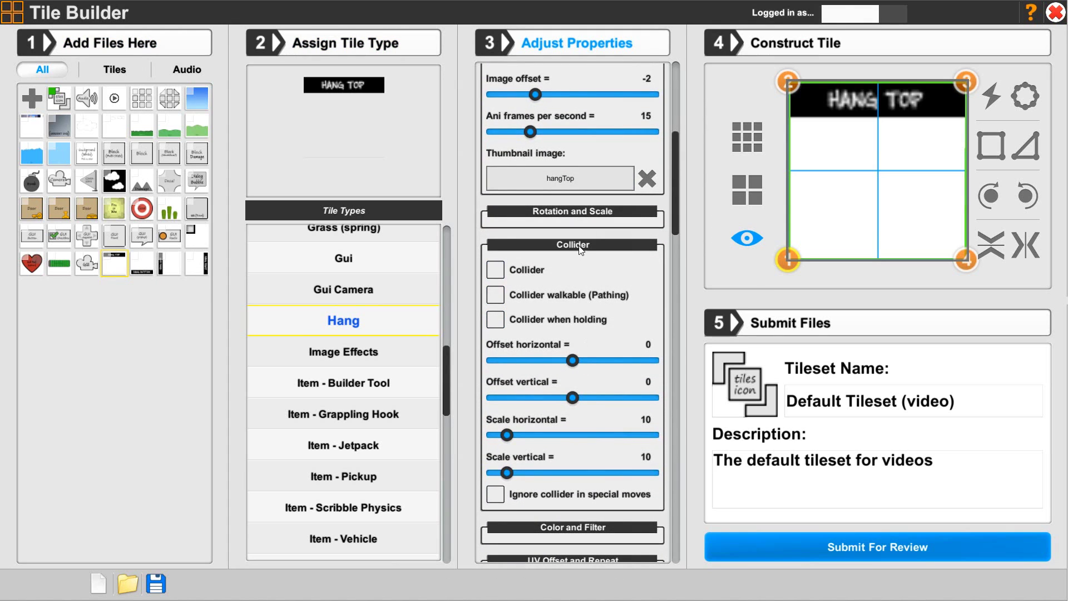
Assign hangTop as the tile's Start (Once) and Idle (Loop) animations.
scroll(569, 254, down, 6)
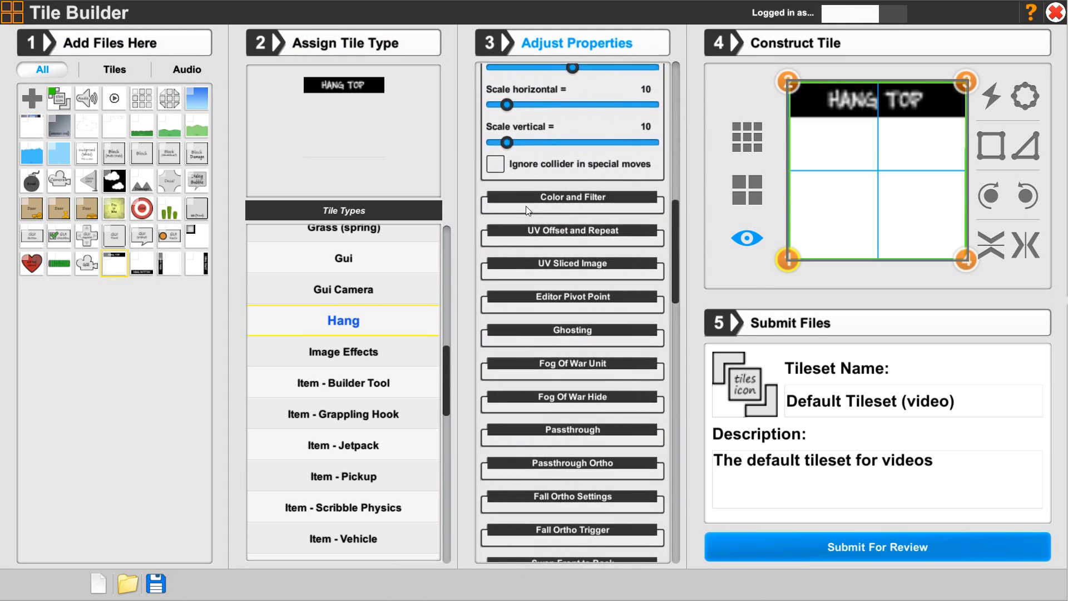
scroll(544, 228, down, 6)
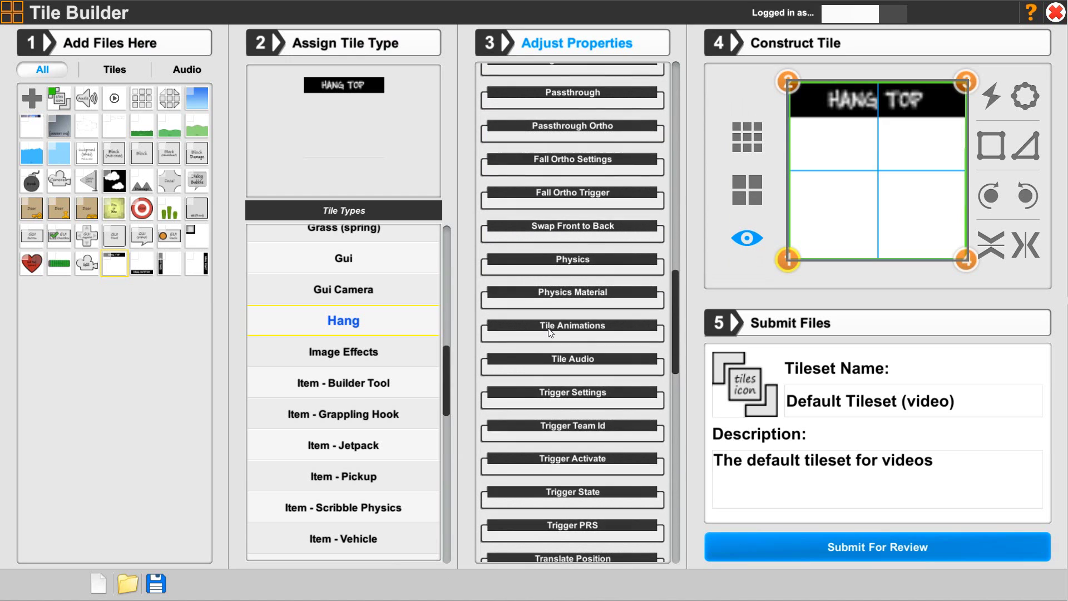
click(553, 328)
scroll(552, 328, down, 4)
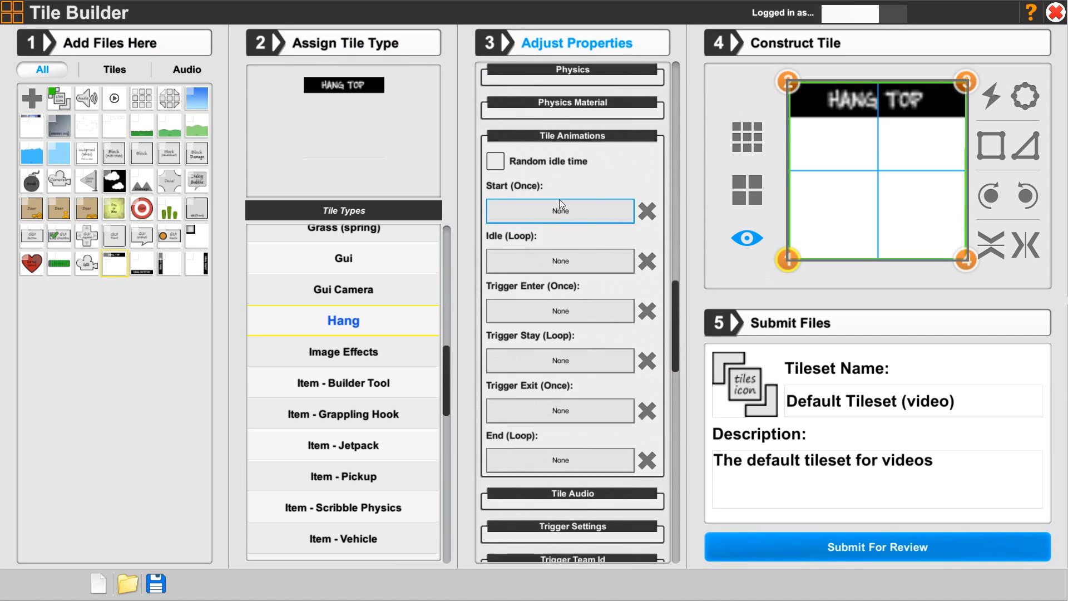
click(549, 171)
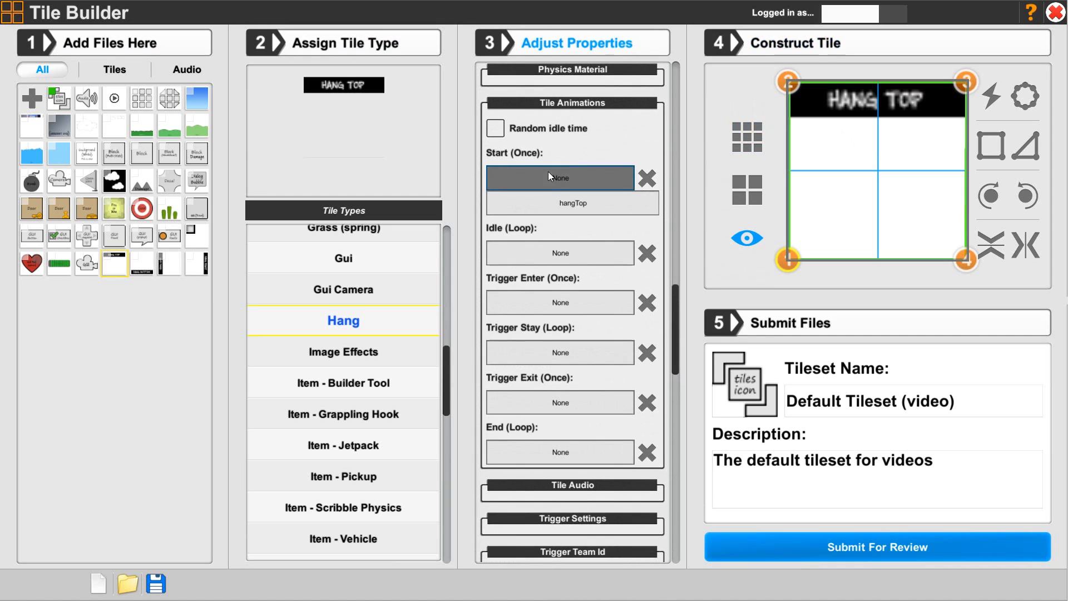
click(553, 190)
click(554, 227)
click(553, 245)
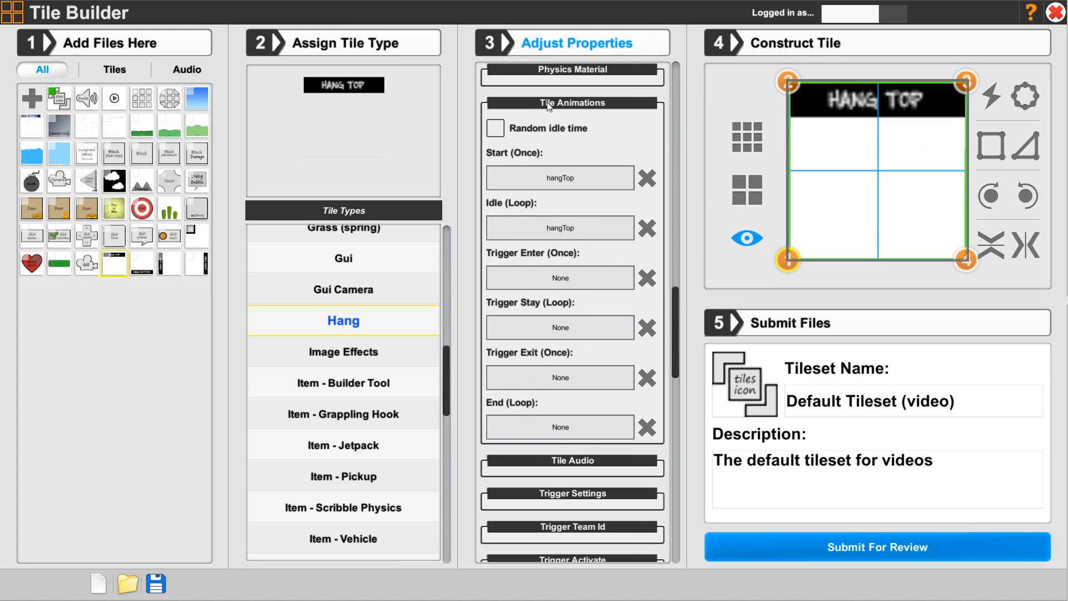
Enable the trigger in the hang top tile's trigger settings.
scroll(552, 426, down, 3)
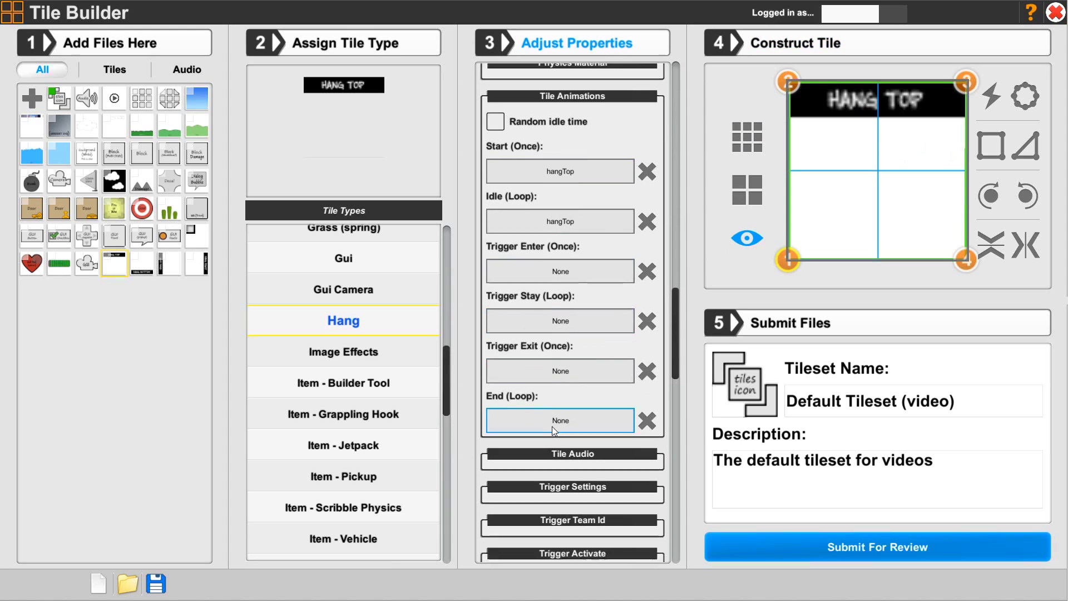
click(547, 327)
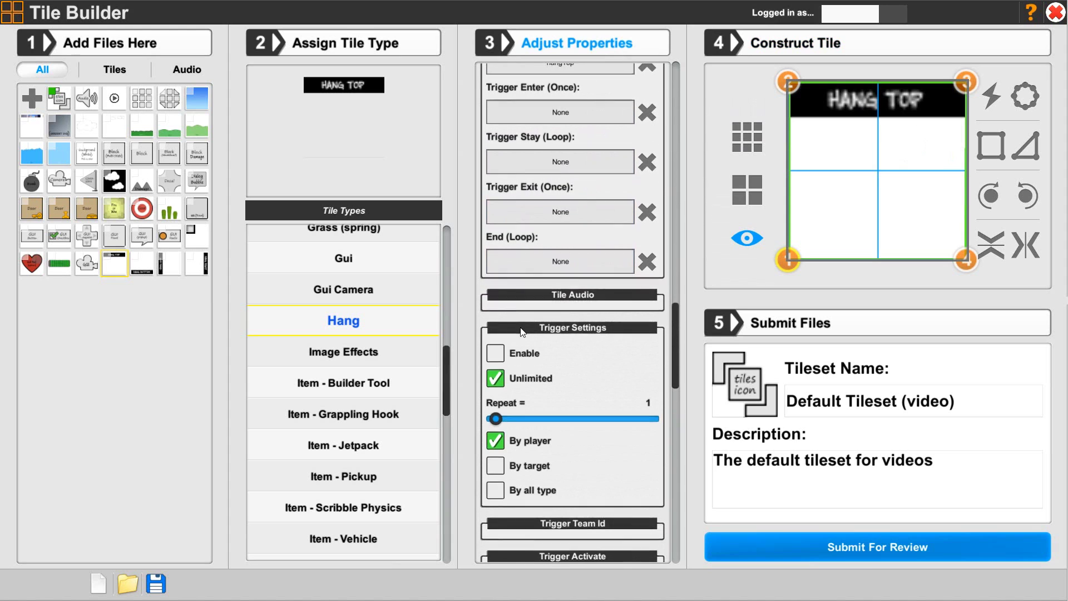
click(496, 352)
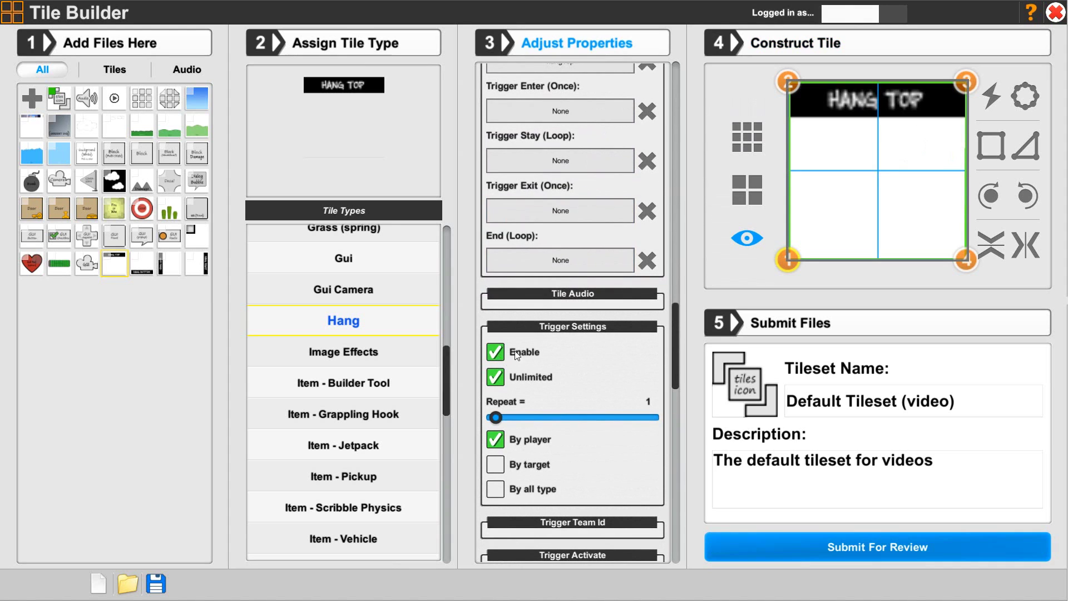
In the Trigger PRS properties, set Scale Bottom to 0 and turn on Show in editor.
scroll(548, 352, down, 3)
scroll(550, 352, down, 2)
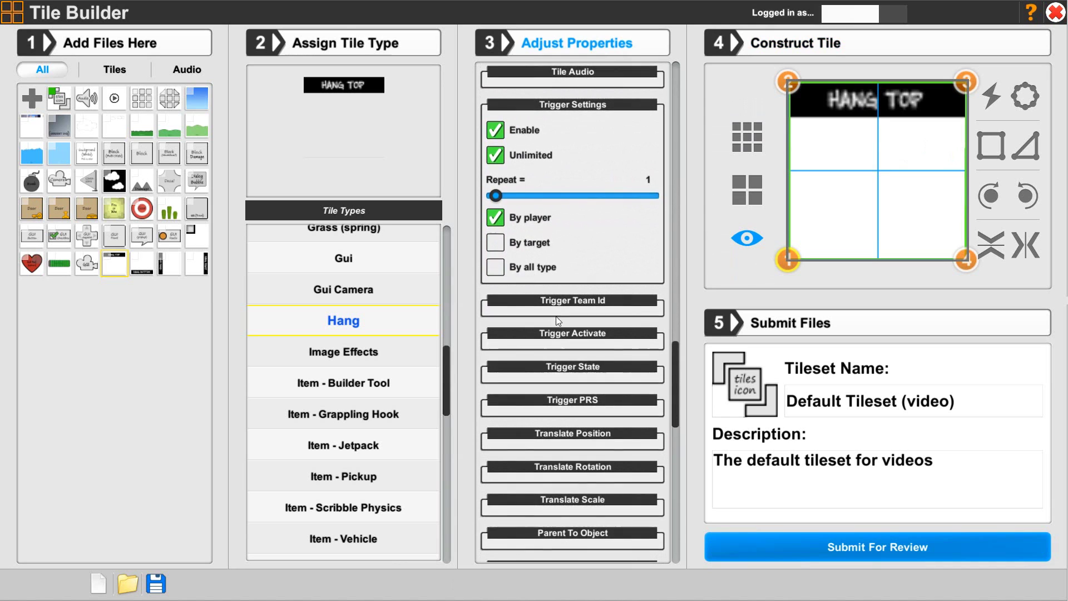
click(535, 409)
scroll(590, 392, down, 5)
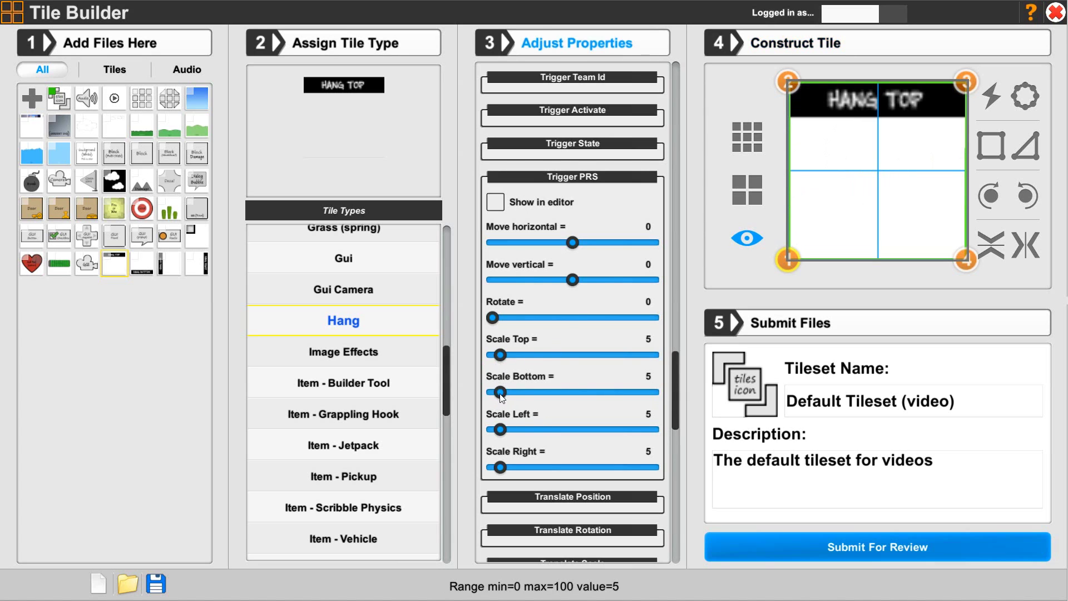
drag(500, 393, 492, 393)
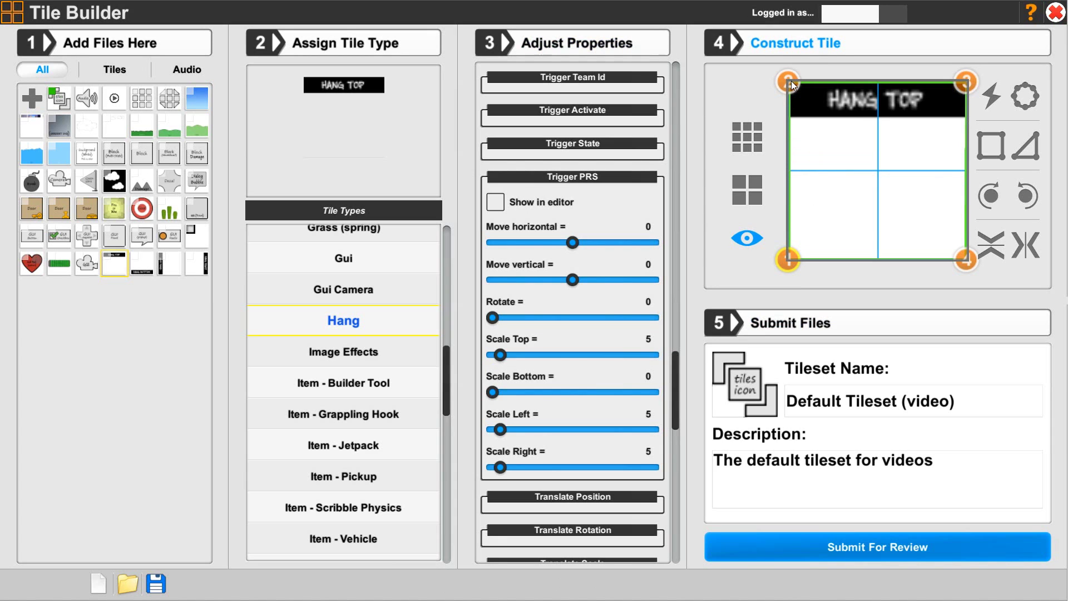
click(496, 202)
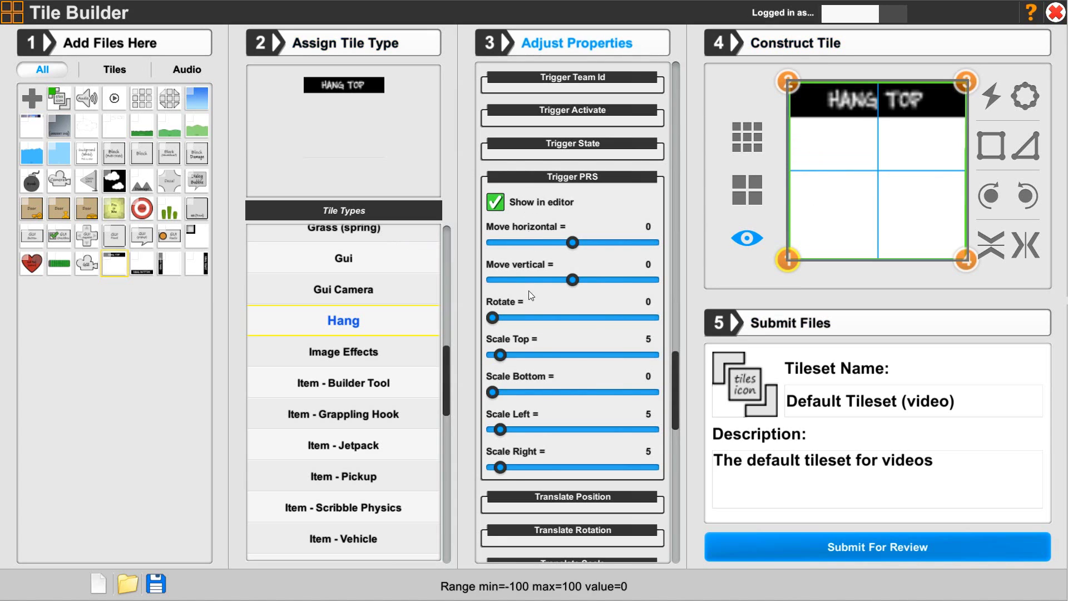
Expand the hang top tile's Hang Type, Hang Directions and Hang Options properties, and turn on Override player controls.
drag(672, 393, 674, 537)
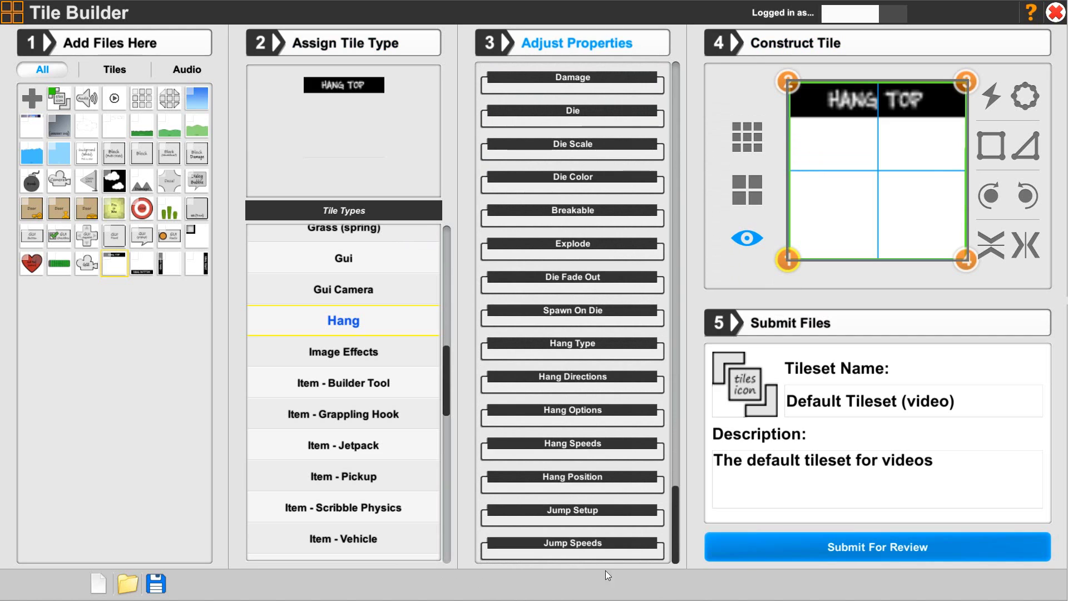
click(532, 349)
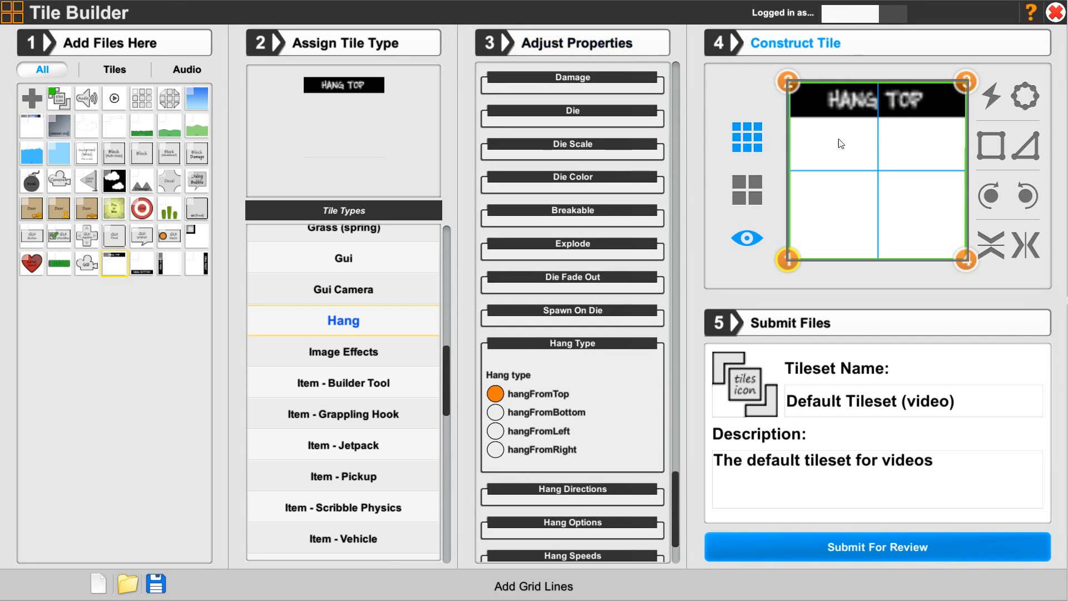
click(543, 492)
scroll(548, 482, down, 4)
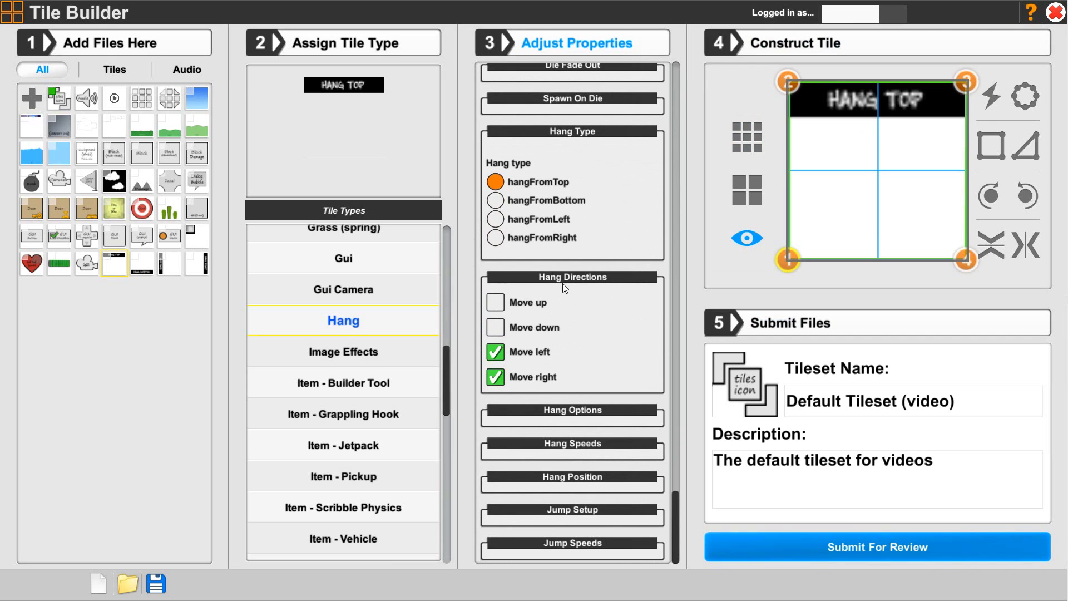
click(548, 412)
scroll(547, 414, down, 1)
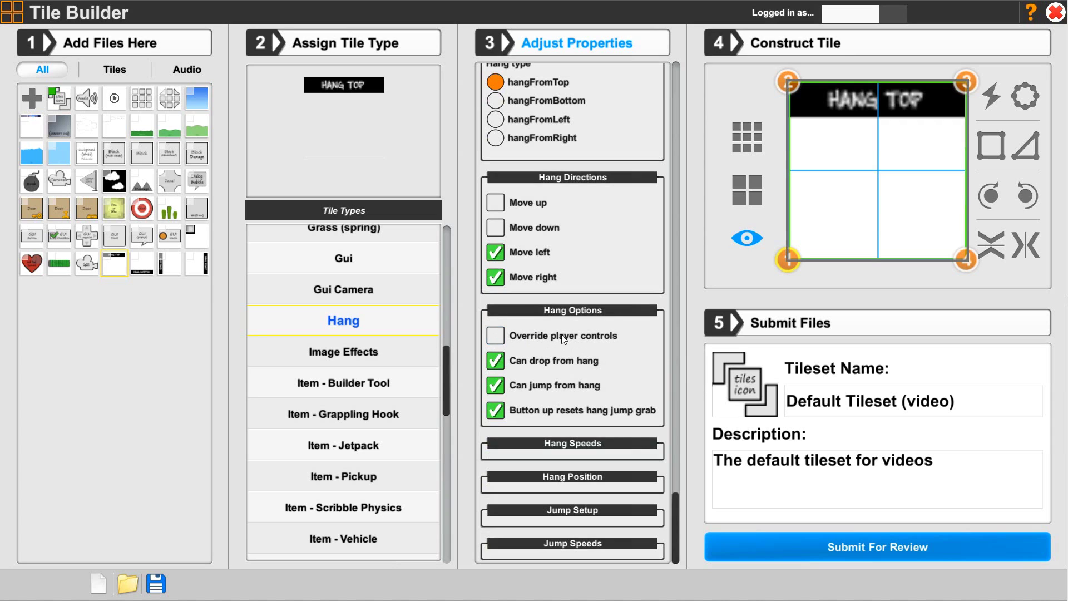
click(509, 339)
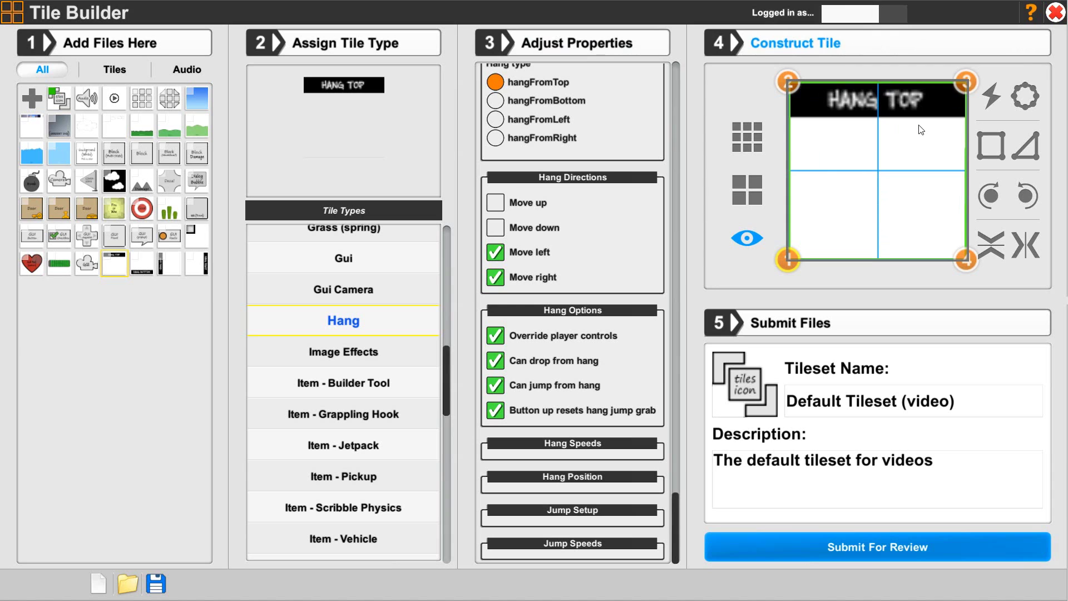
Examine the hang top tile's Hang Speeds, Hang Position, Jump Setup and Jump Speeds properties, and review its other Hang settings.
click(548, 443)
scroll(534, 412, down, 3)
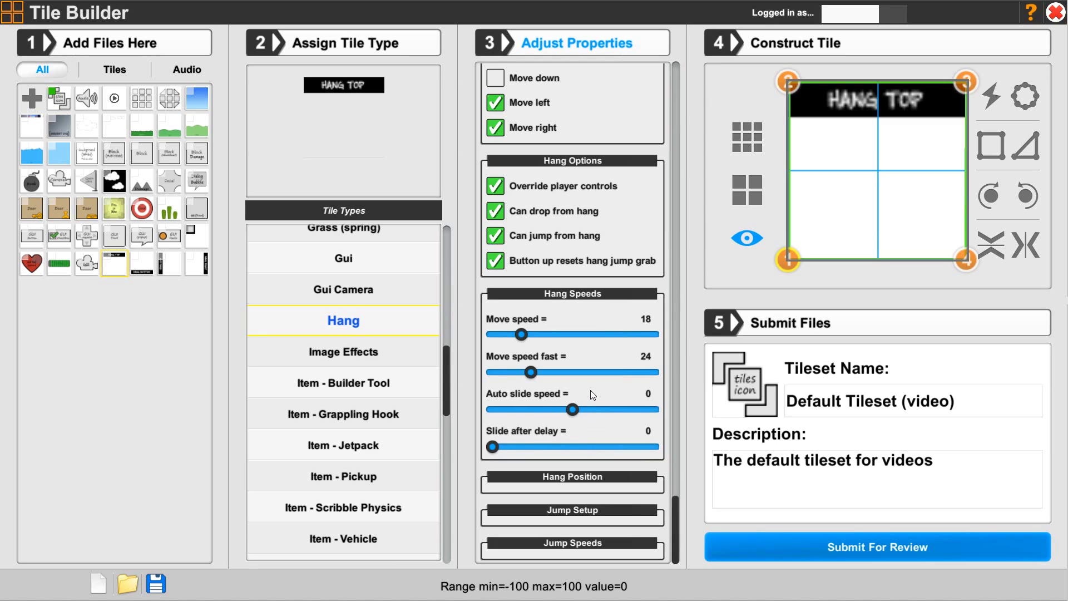
click(580, 476)
scroll(580, 470, down, 1)
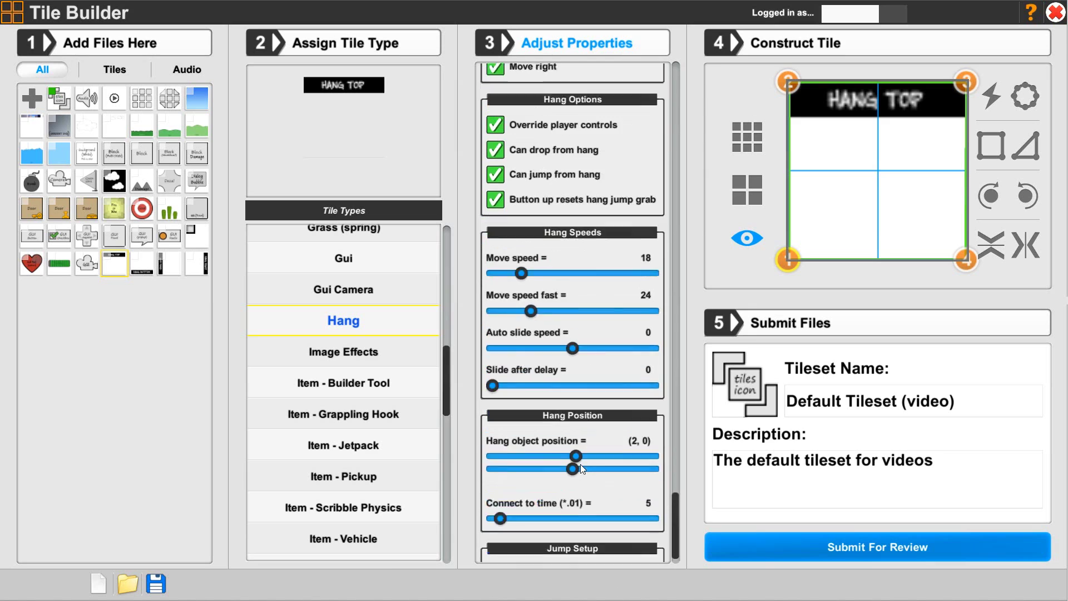
scroll(579, 464, down, 1)
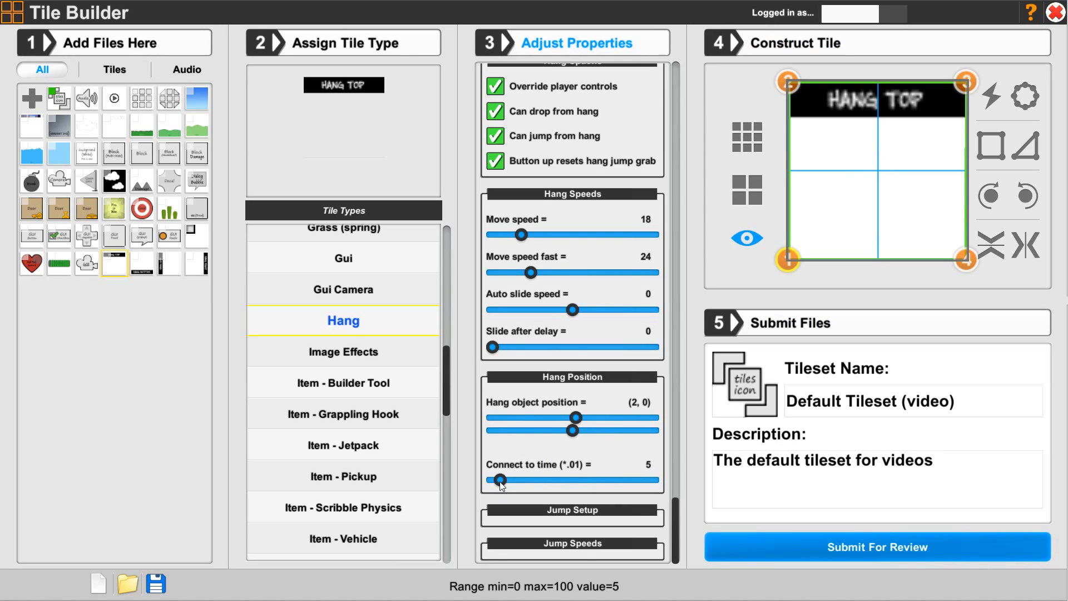
scroll(509, 501, down, 3)
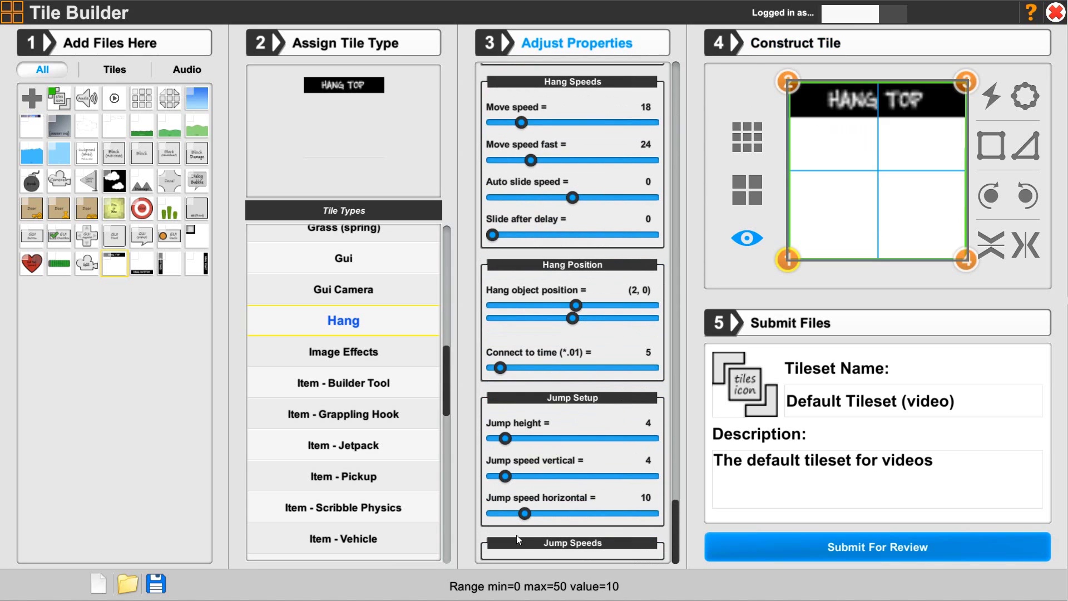
scroll(522, 536, down, 3)
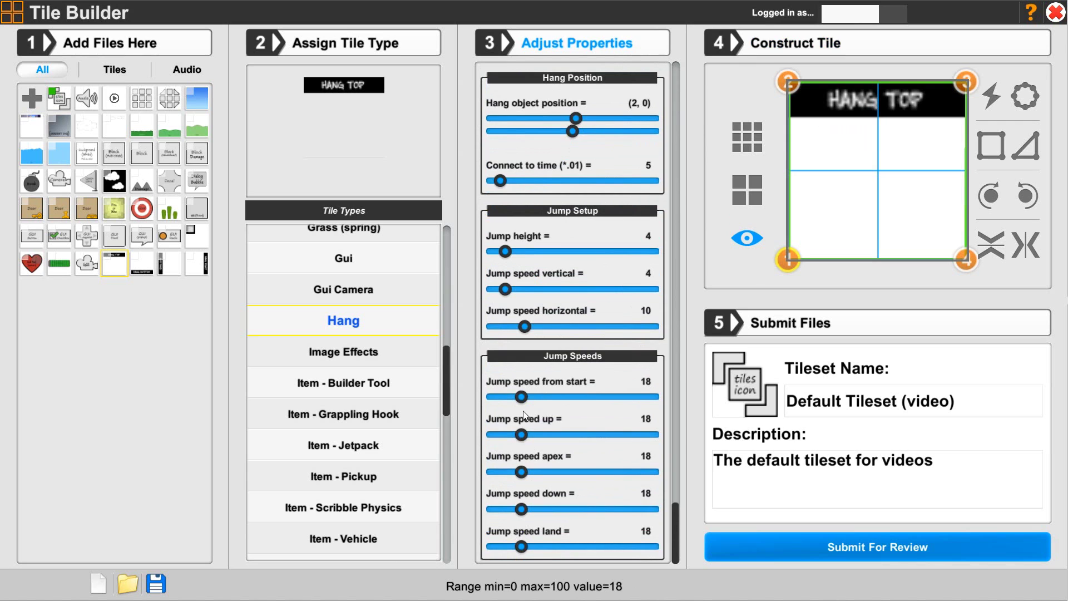
scroll(503, 384, up, 2)
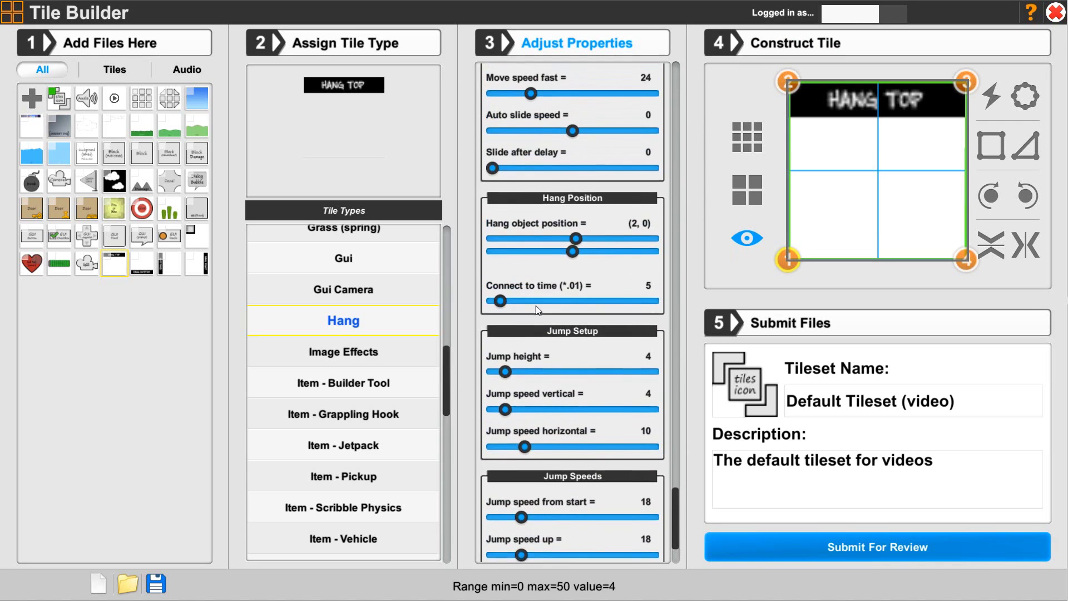
scroll(536, 305, up, 3)
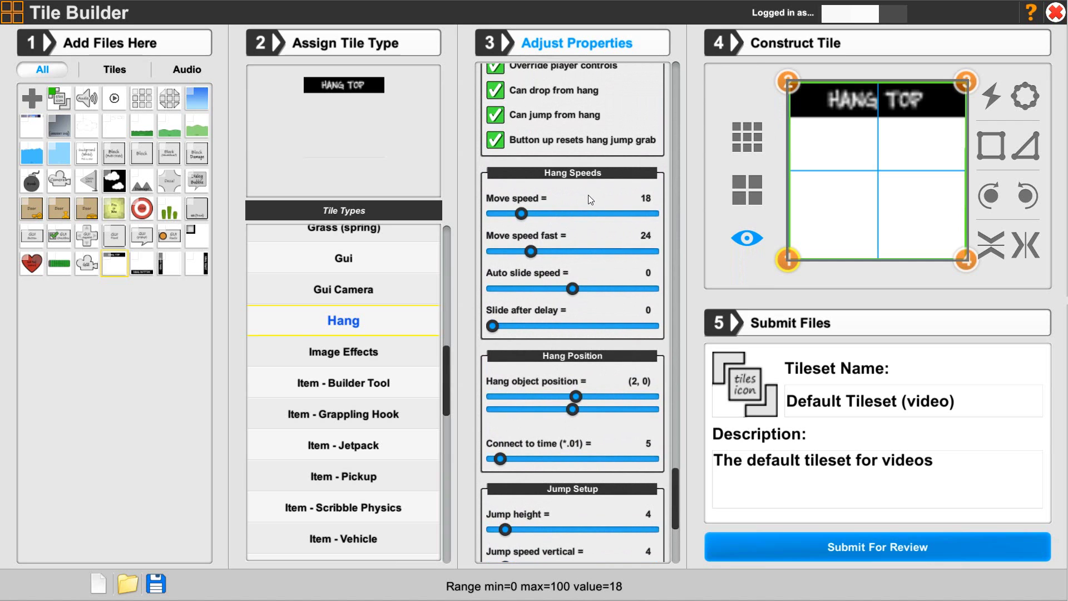
scroll(581, 248, up, 6)
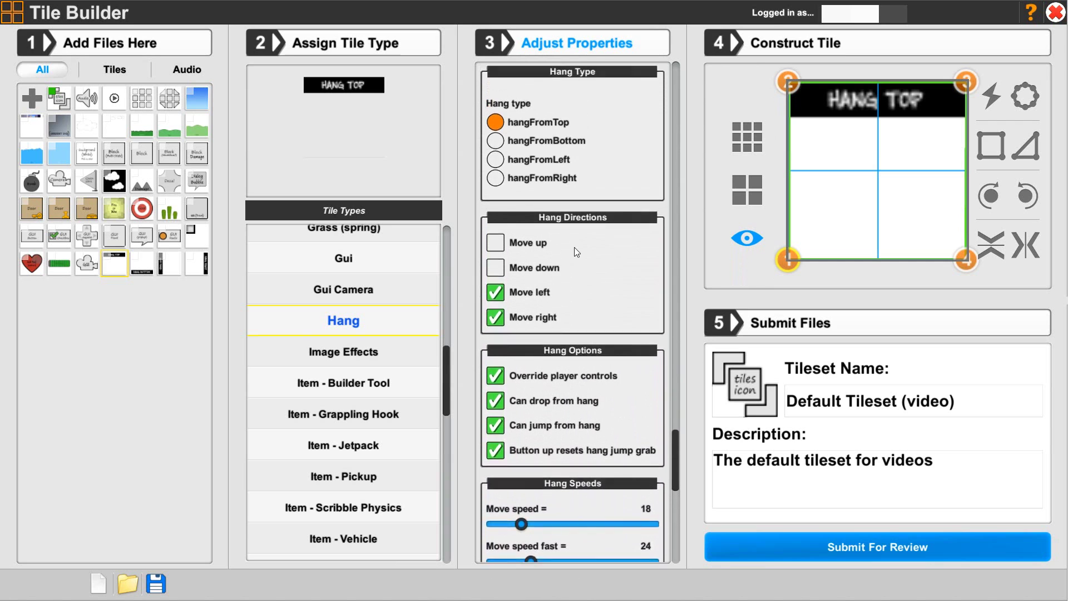
scroll(574, 247, up, 5)
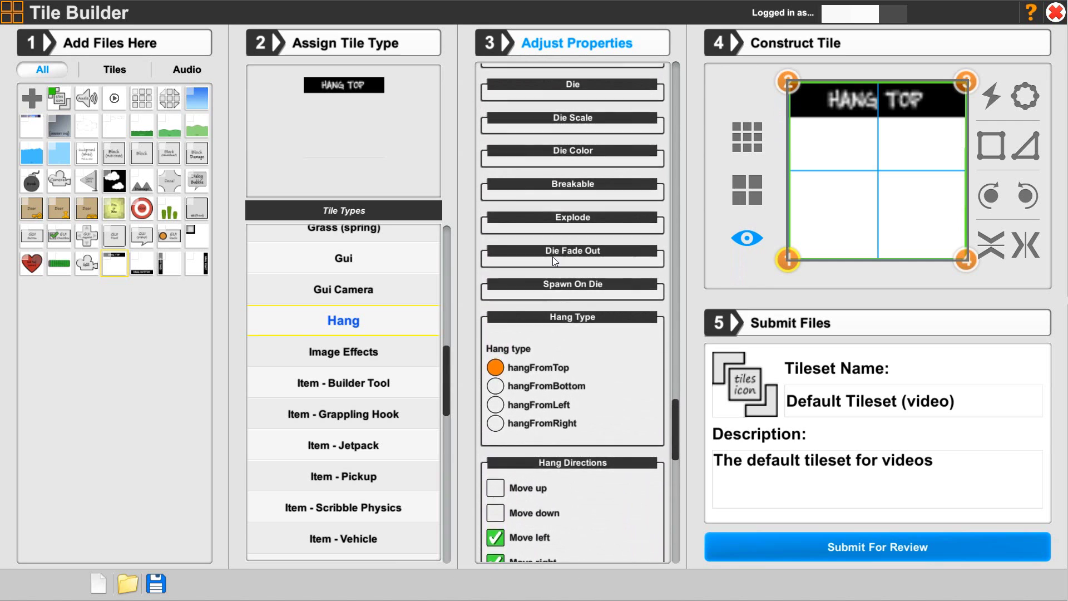
scroll(557, 267, down, 6)
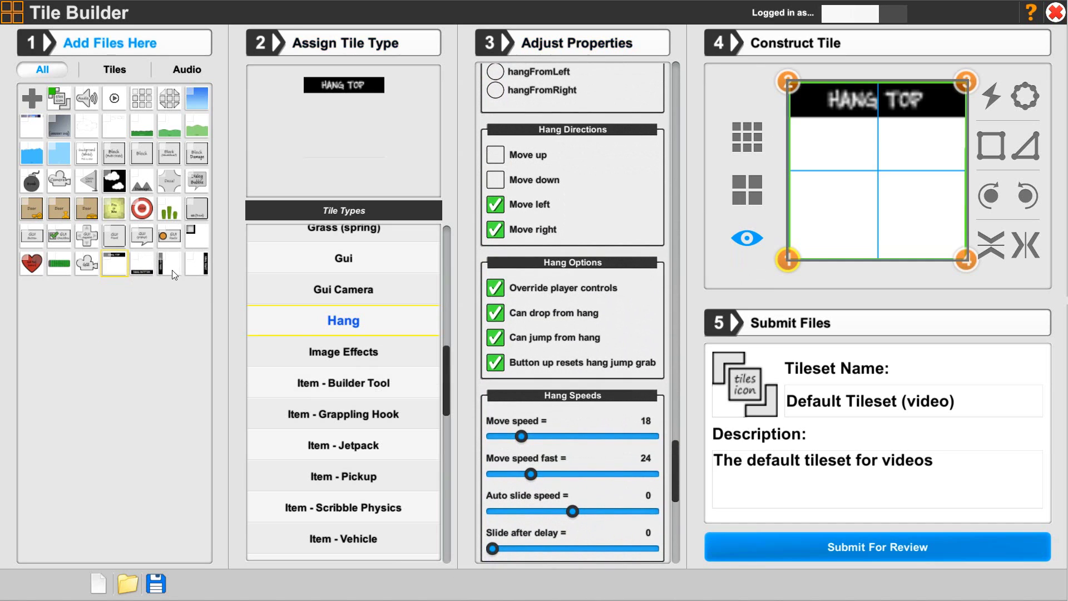
scroll(578, 178, up, 3)
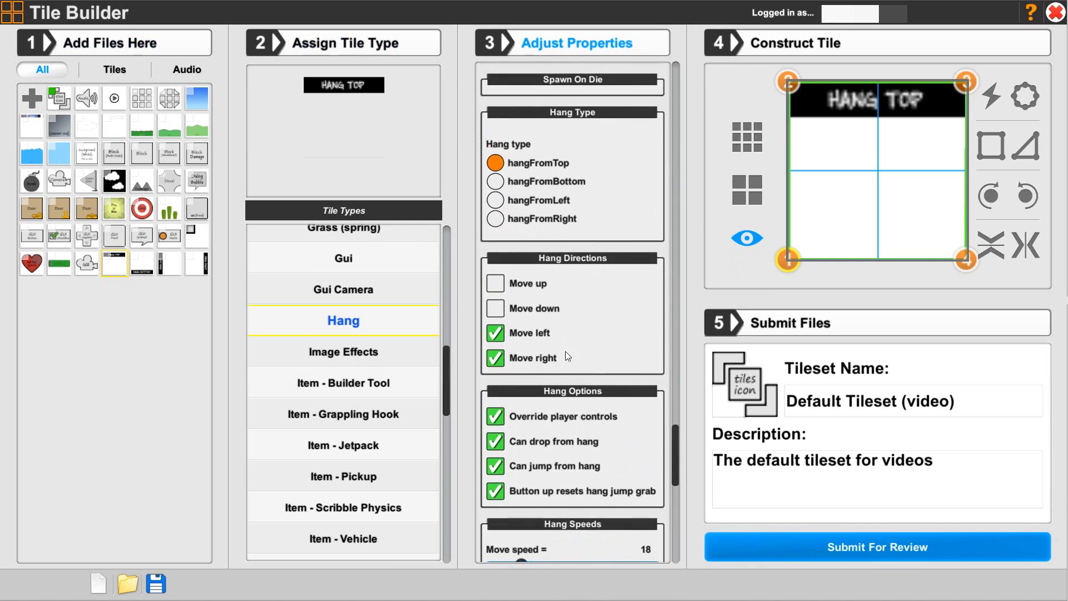